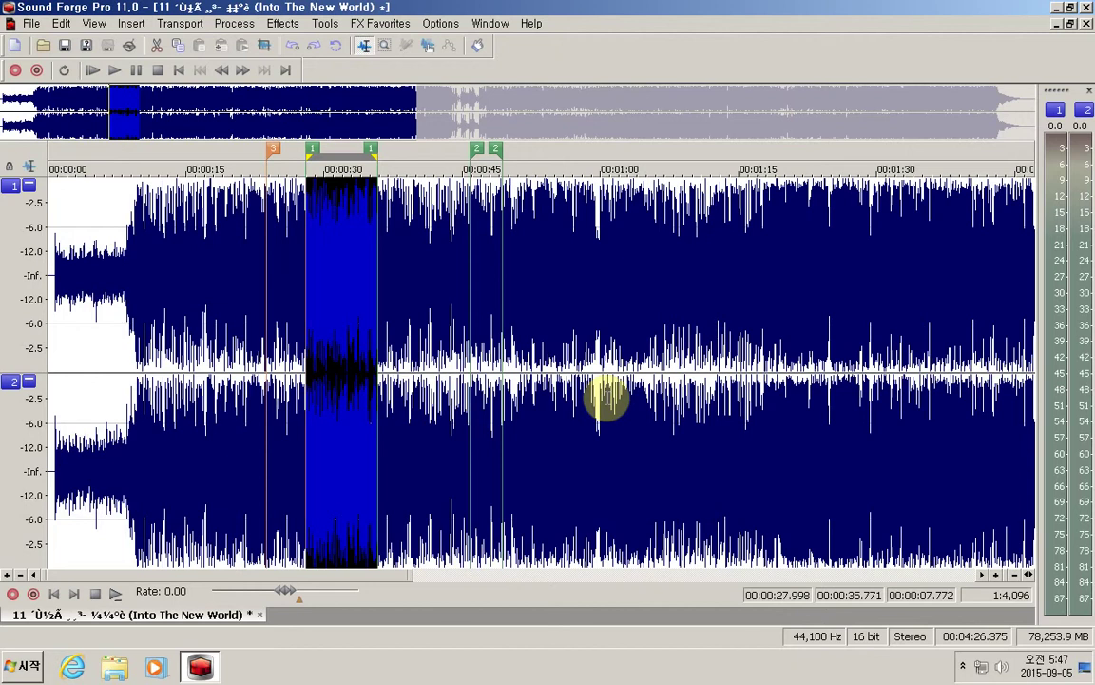
- Play the selected region in both channels, in the left channel alone, and in the right channel alone
key("space")
key("Tab")
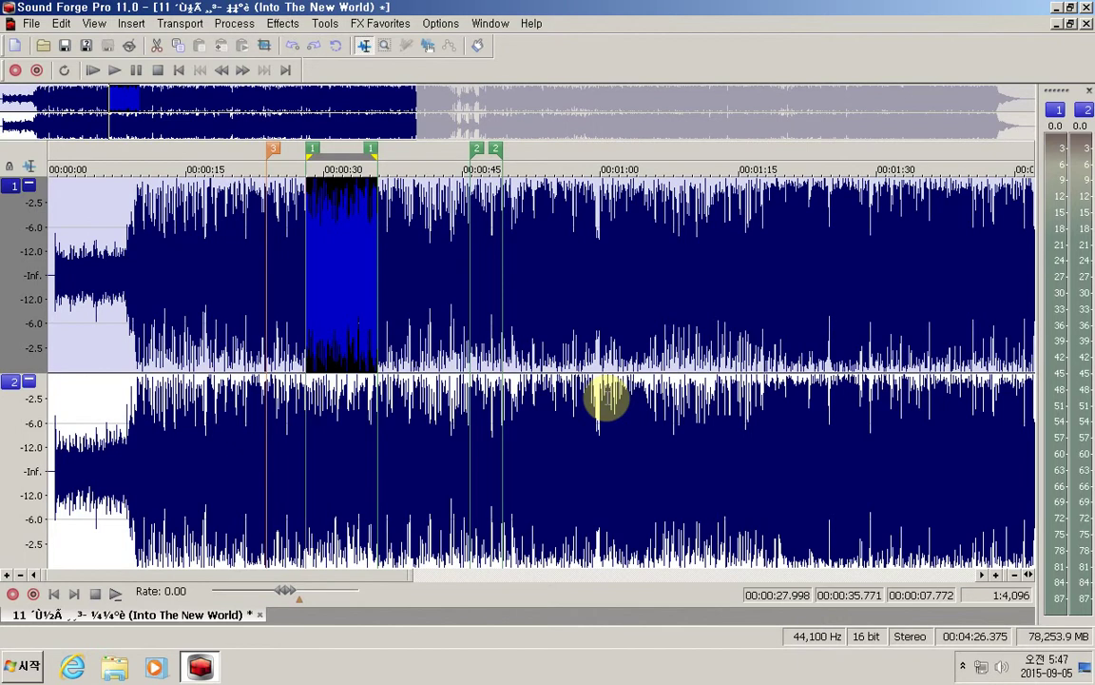
key("space")
key("Tab")
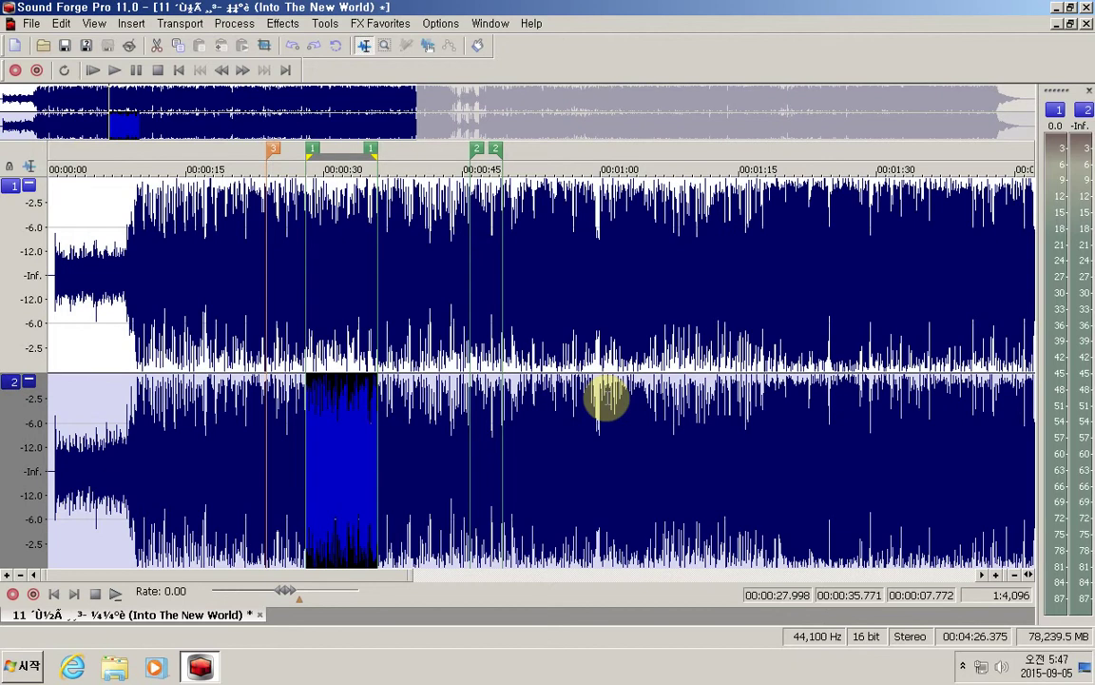
key("space")
- Apply the Volume process with the "6 dB Cut (50 %)" preset to the selected region in the right channel
key("alt+p")
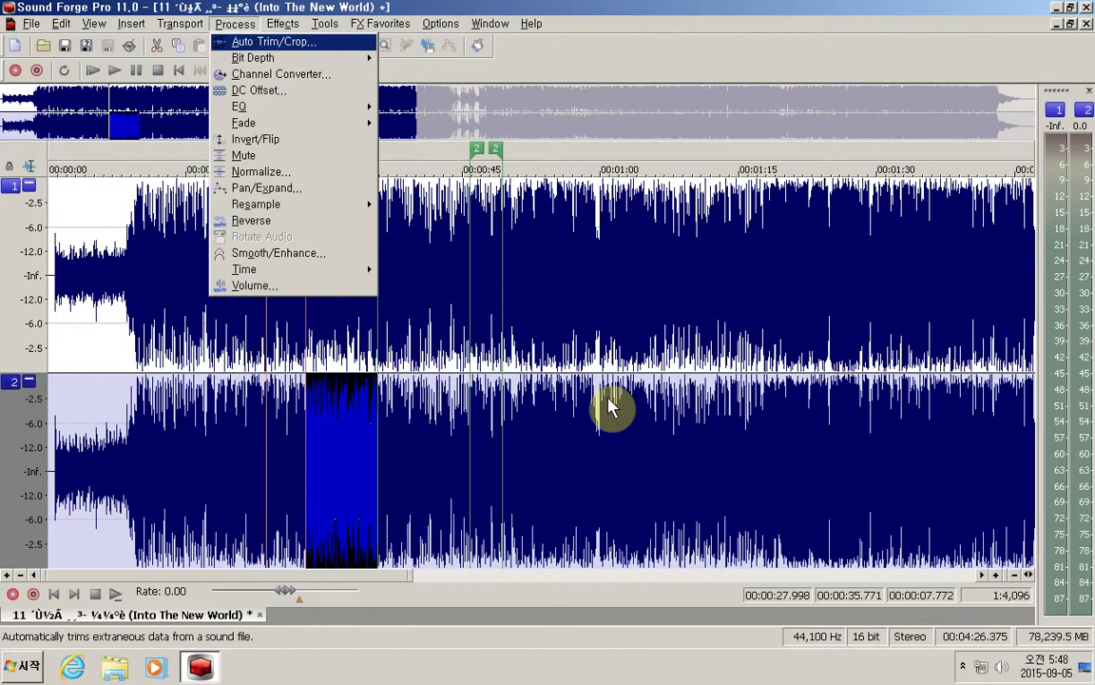
key("v")
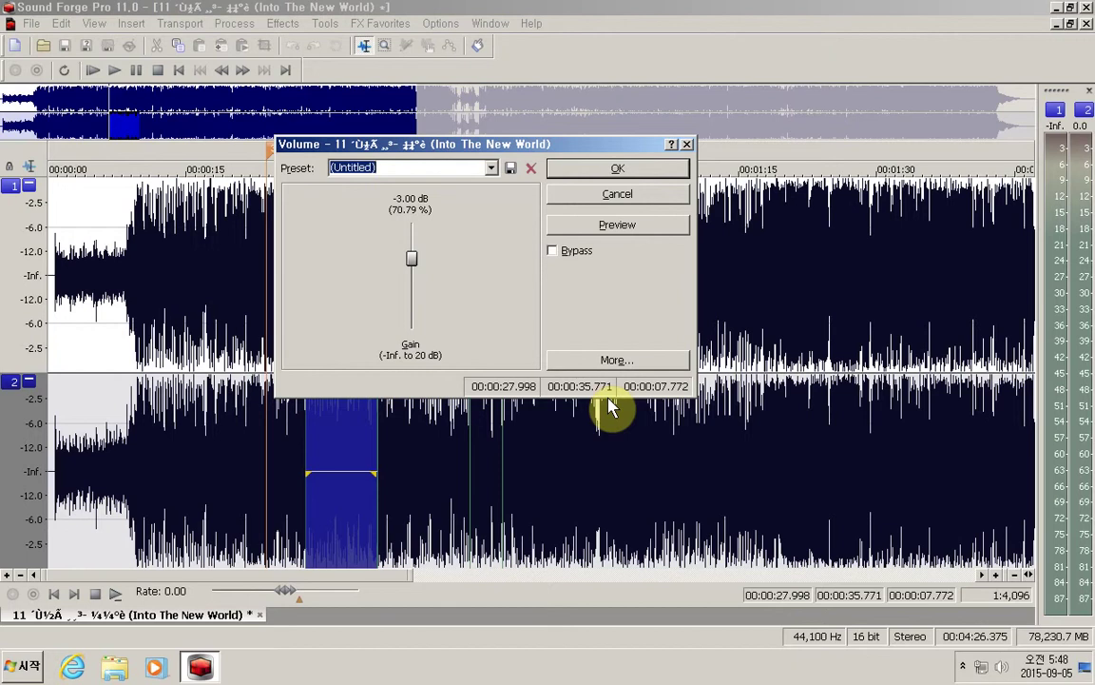
key("Down")
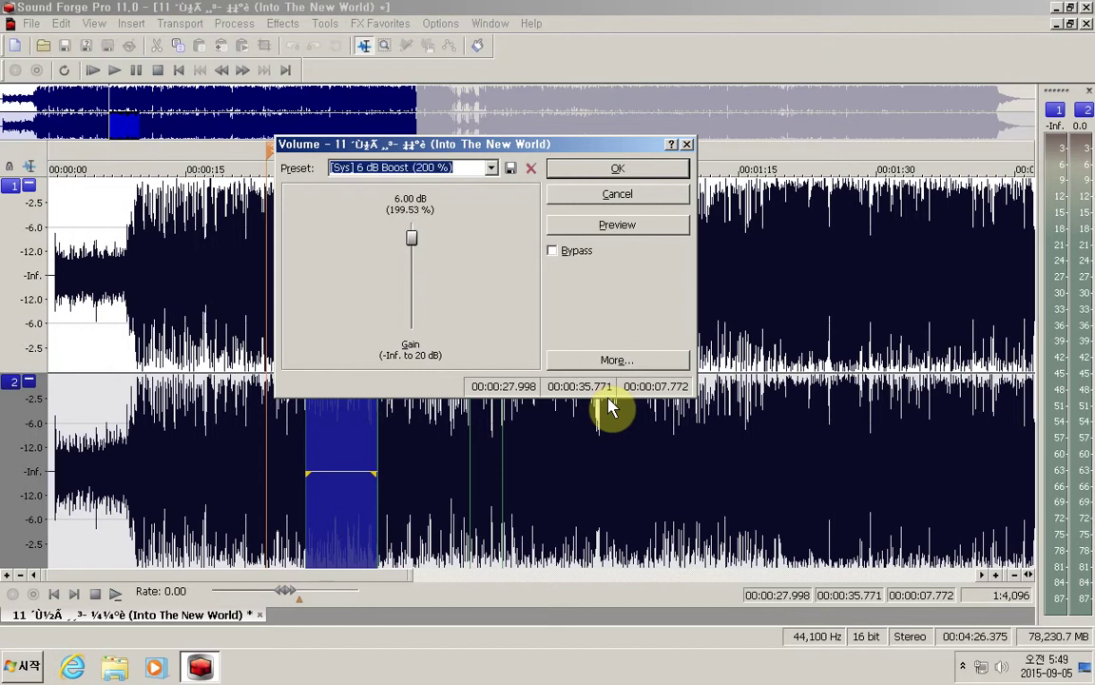
key("Down")
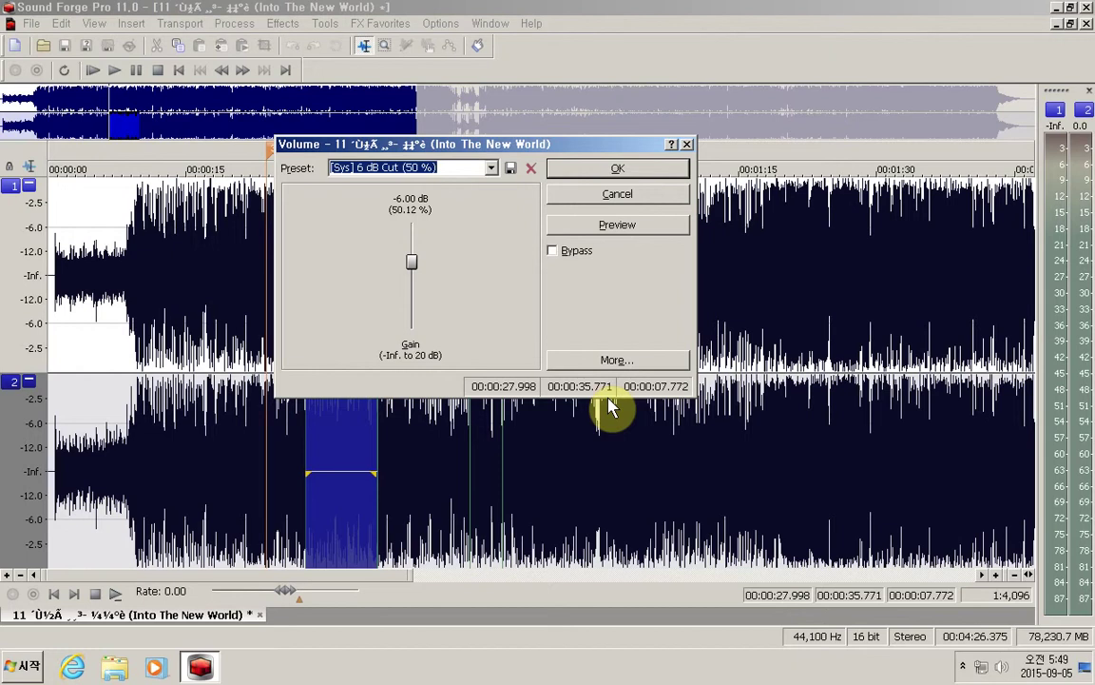
key("Return")
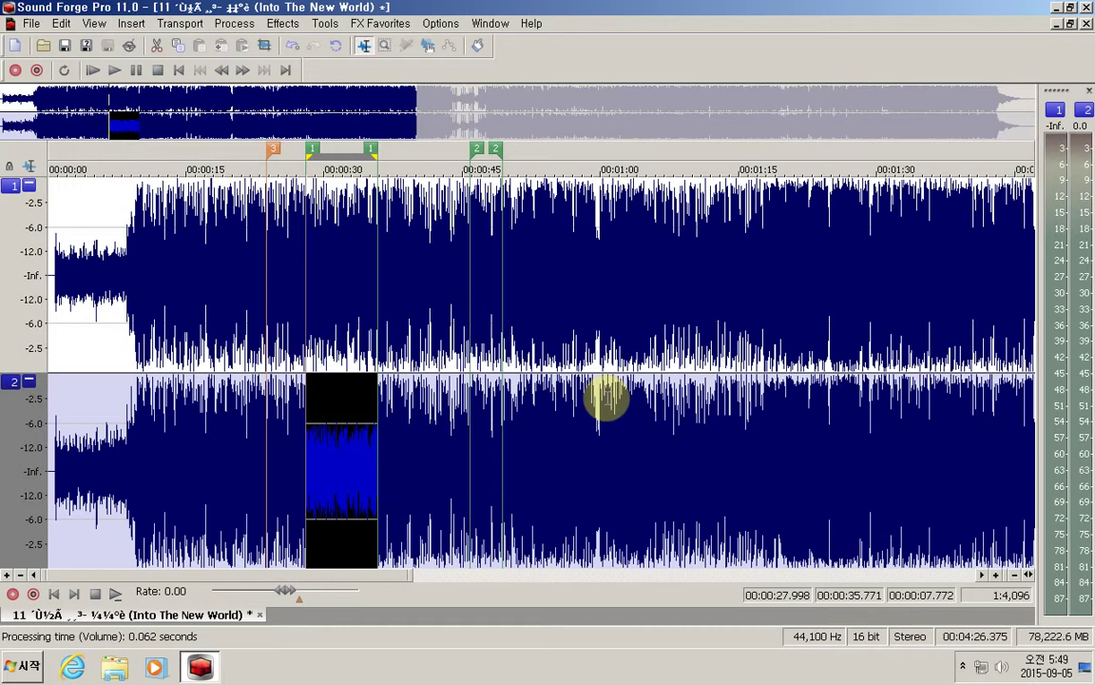
- Play the reduced right channel alone and together with the left channel, and undo the volume cut
key("space")
key("Tab")
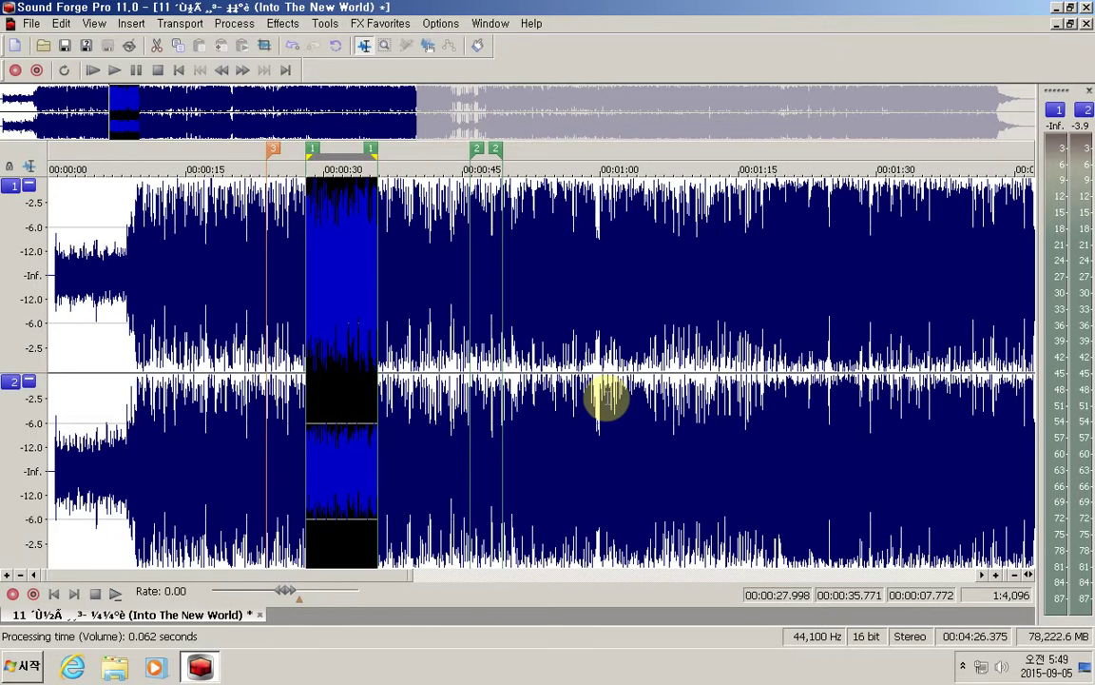
key("space")
key("Tab")
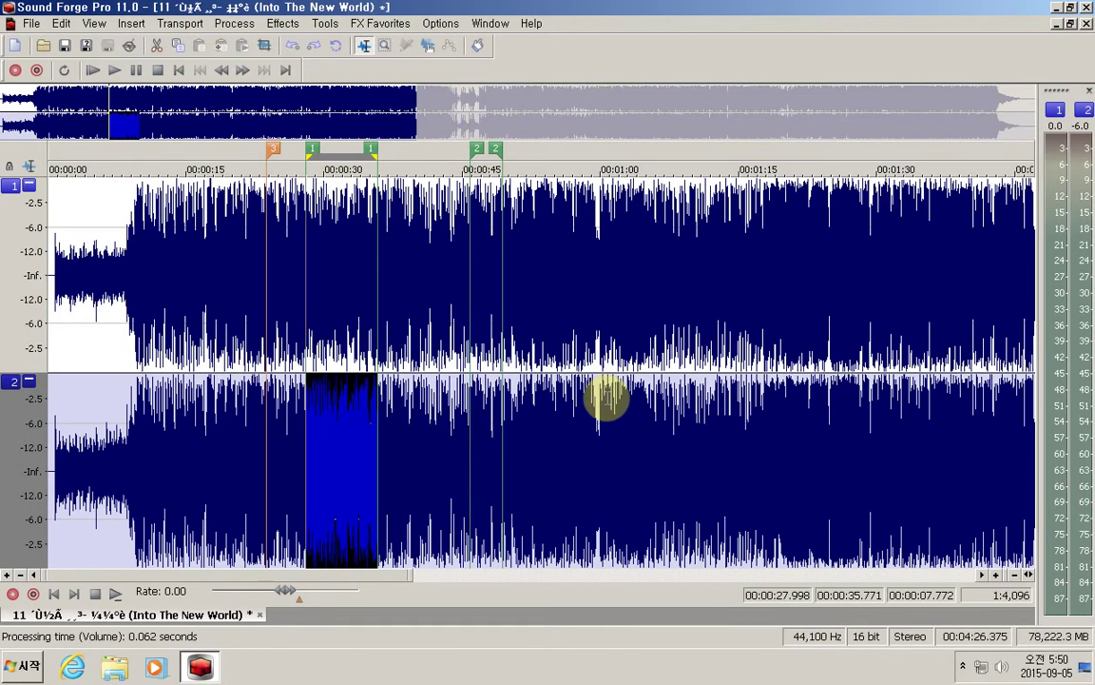
- Play the restored region in the right channel, and extend the selection to both channels during playback for comparison
key("space")
key("Tab")
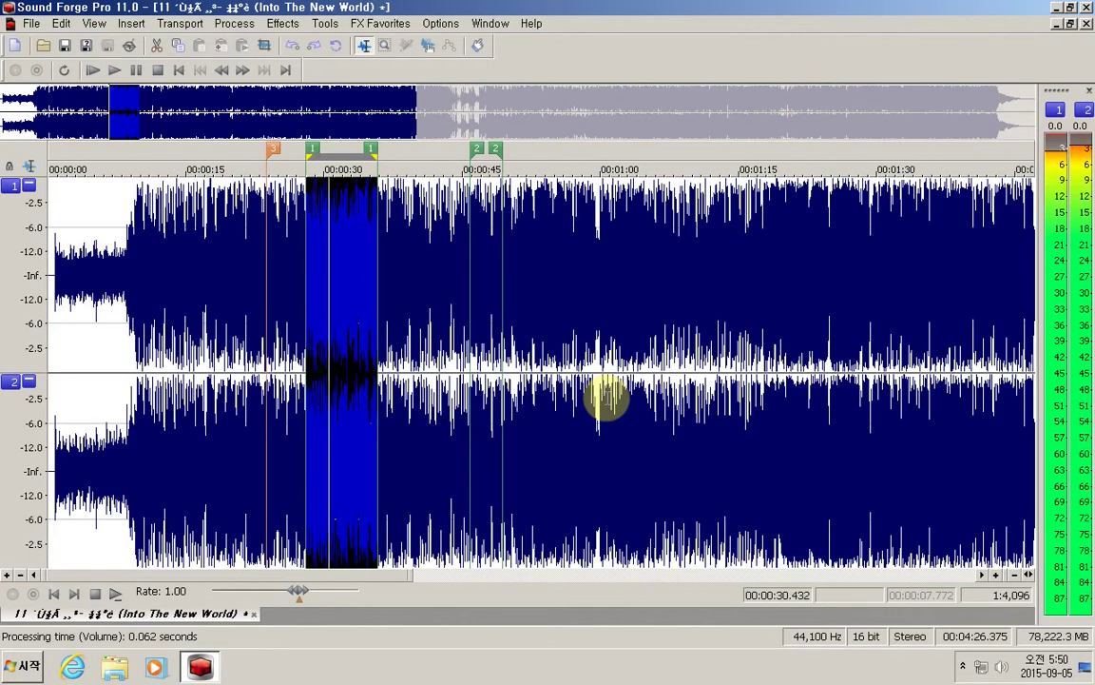
key("space")
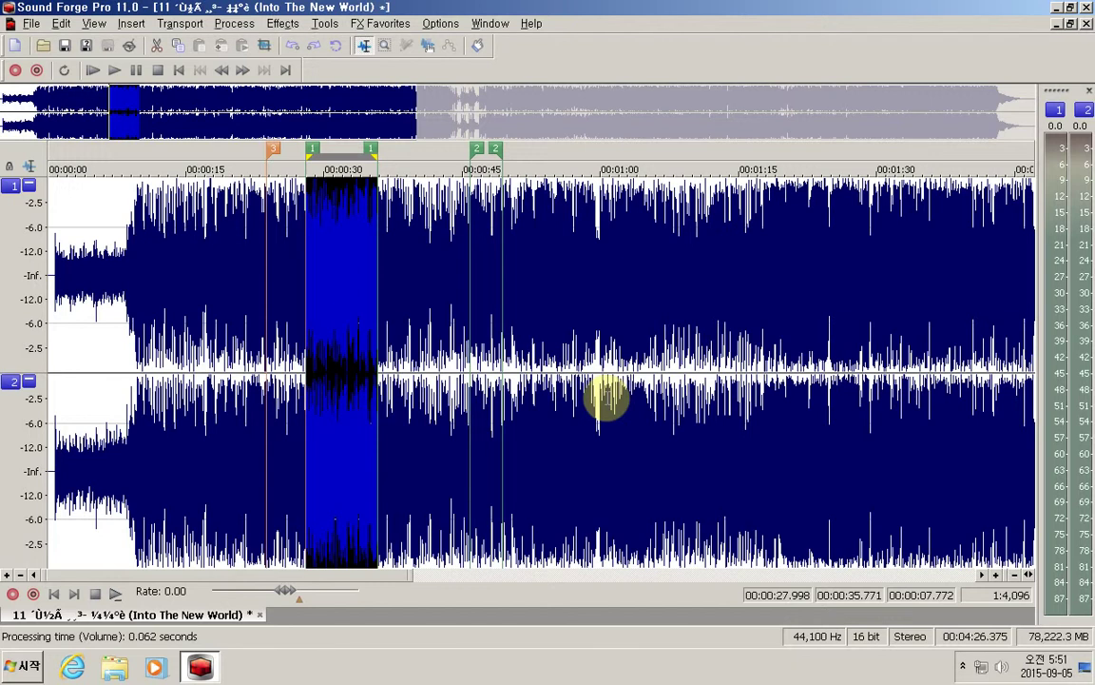
- Open the Pan/Expand process for the selected region in both channels
key("alt+p")
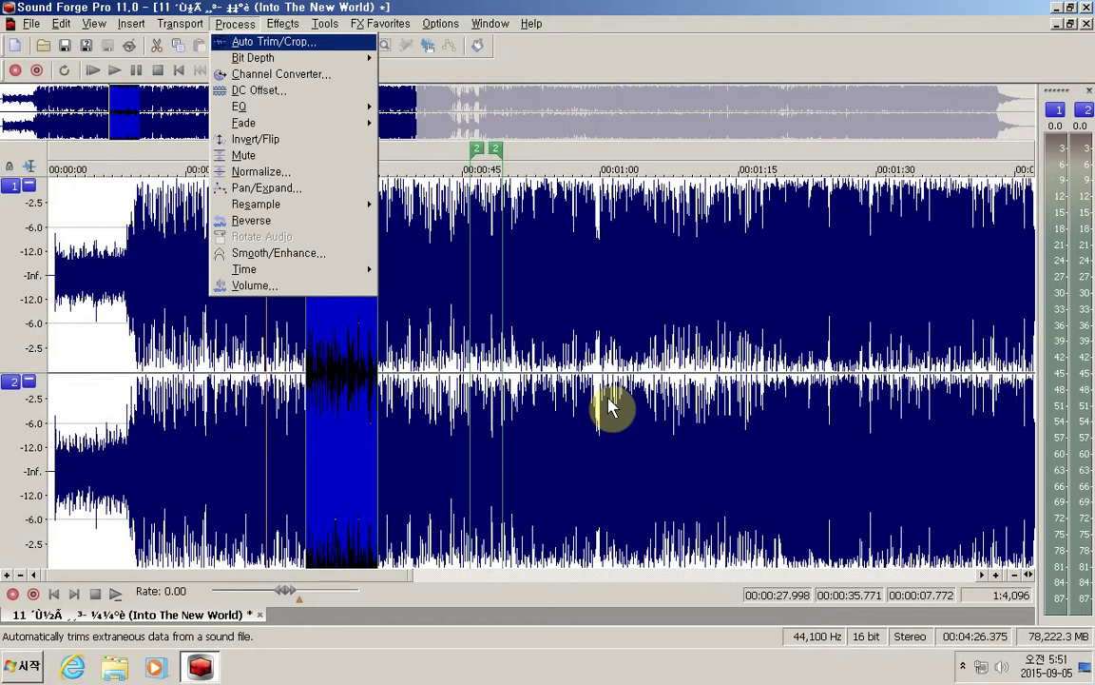
key("Down")
key("Down")
key("Down")
key("Down")
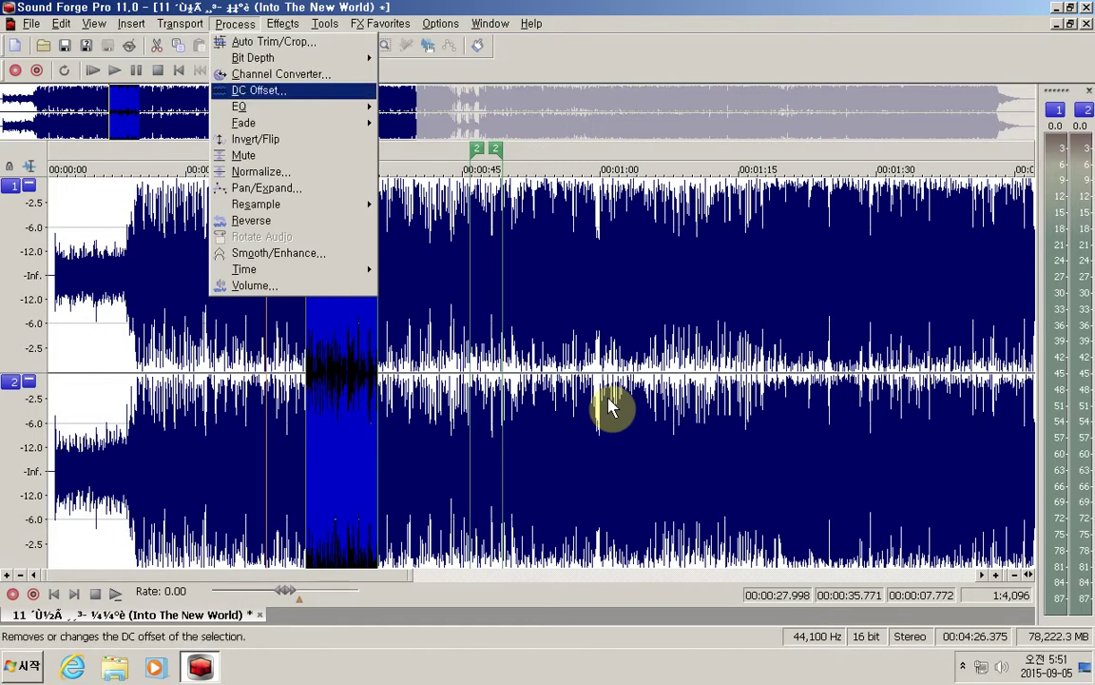
key("Down")
key("Down")
key("Down")
key("Down")
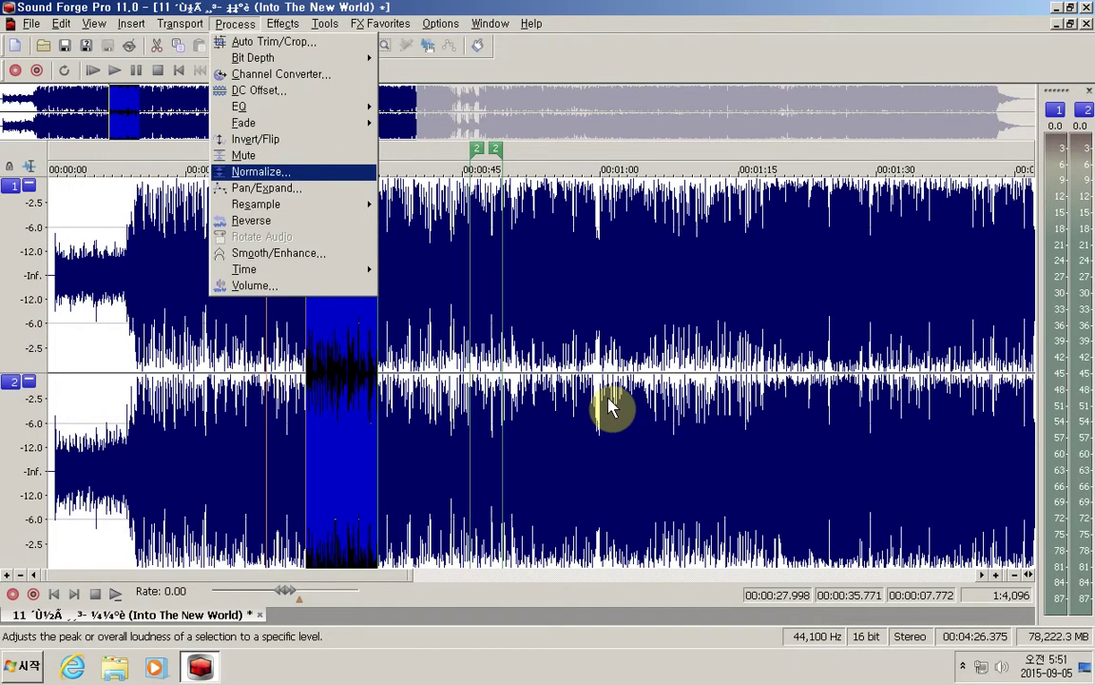
key("Down")
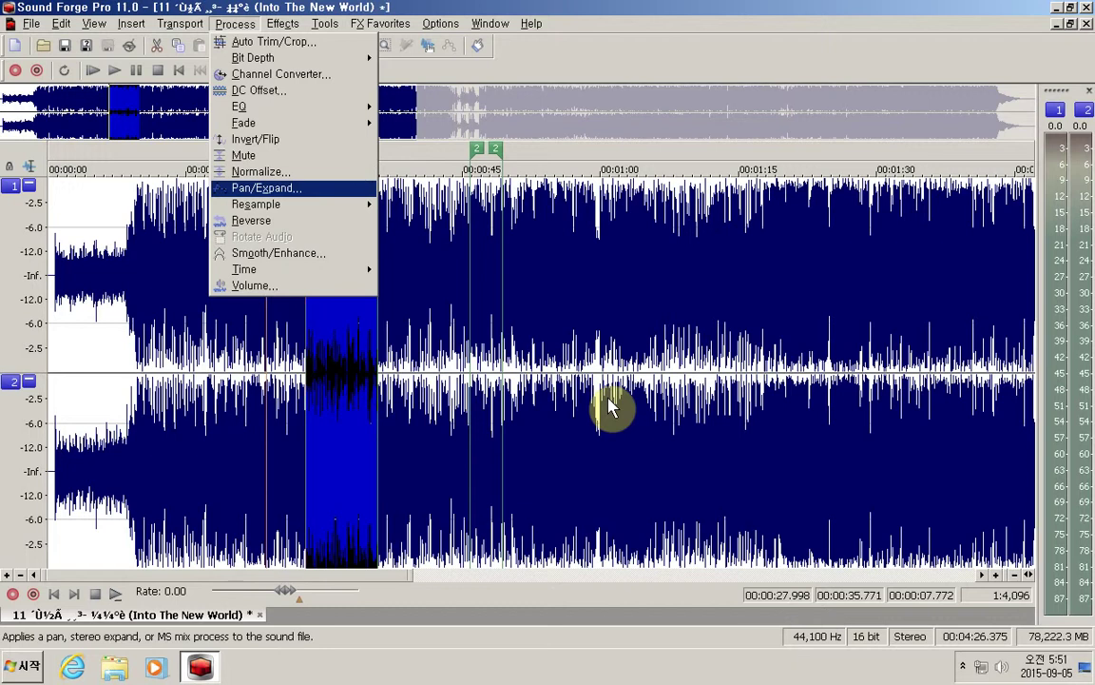
key("Return")
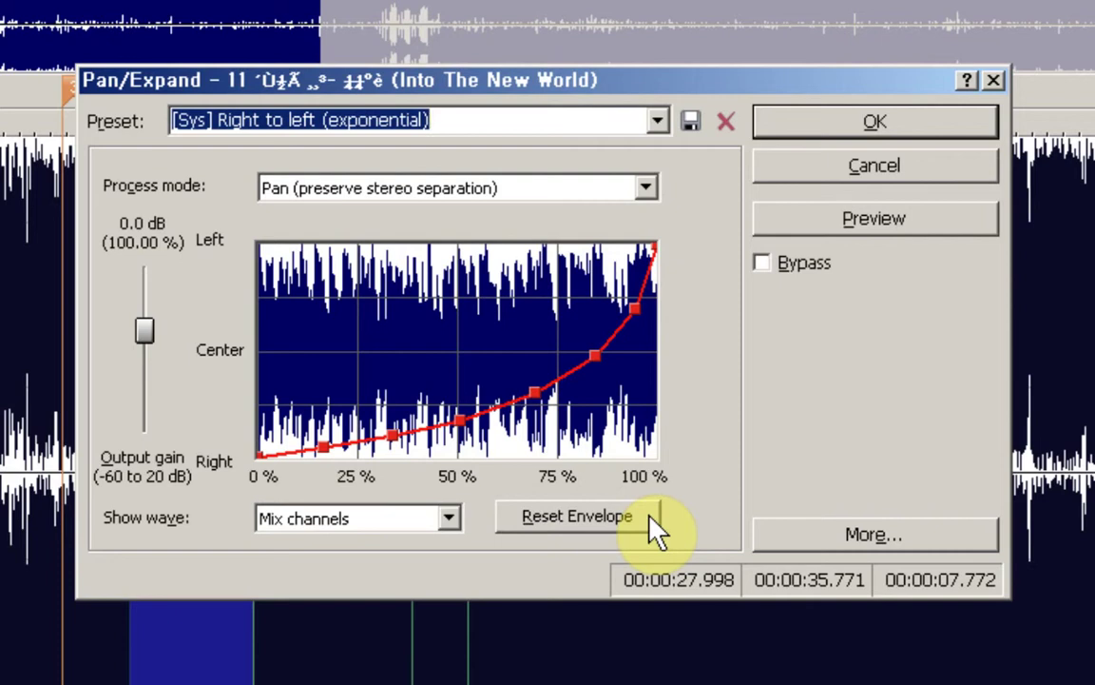
- Load the "Compress stereo image" preset in Pan/Expand and preview its effect on the region
key("Up")
key("Up")
key("Up")
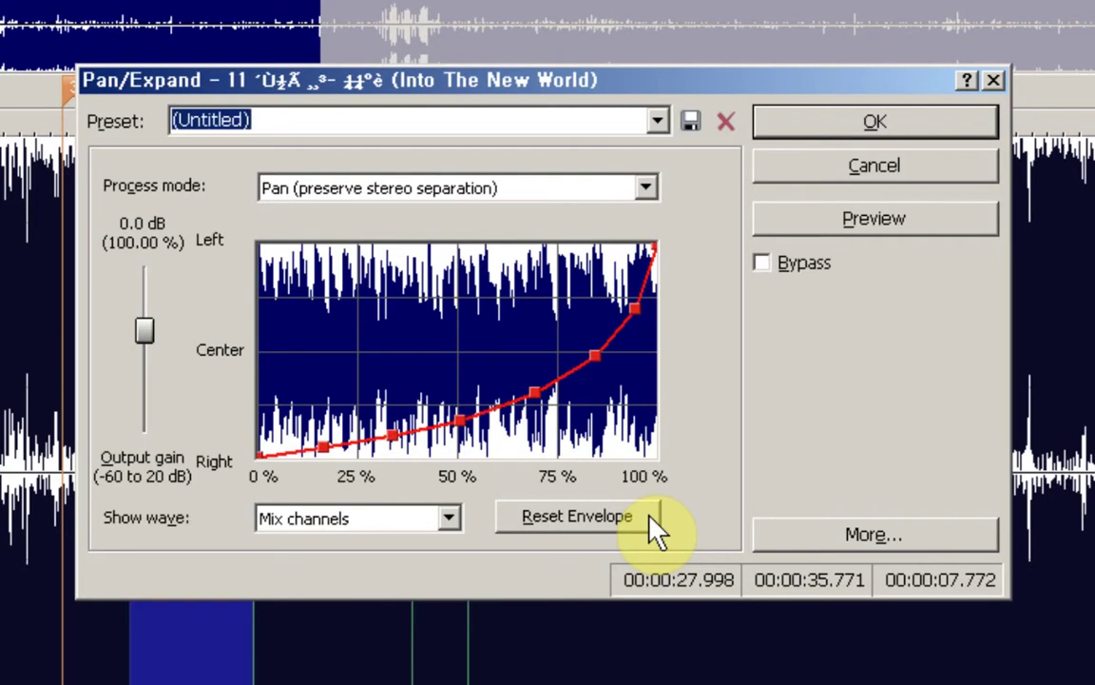
key("Down")
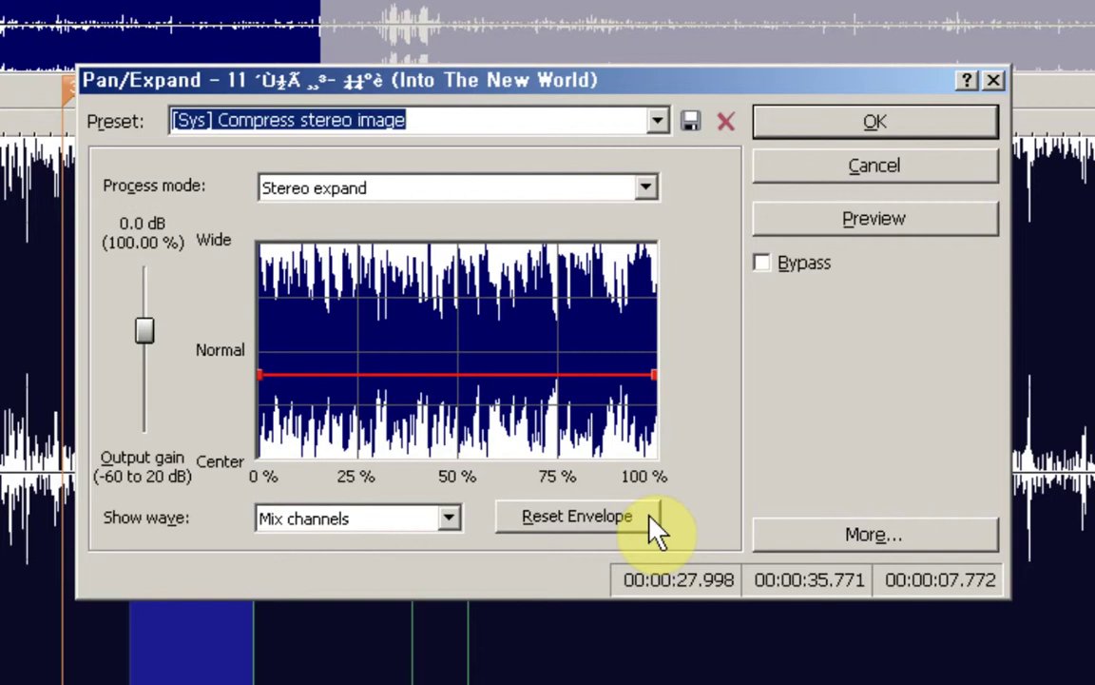
key("alt+p")
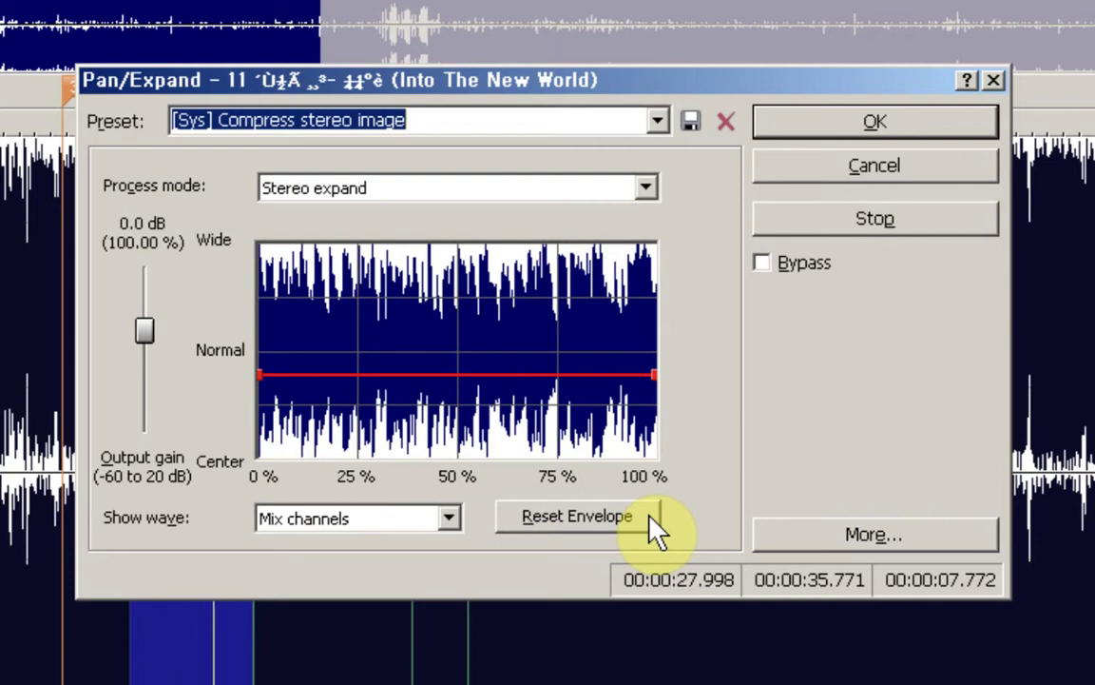
key("alt+p")
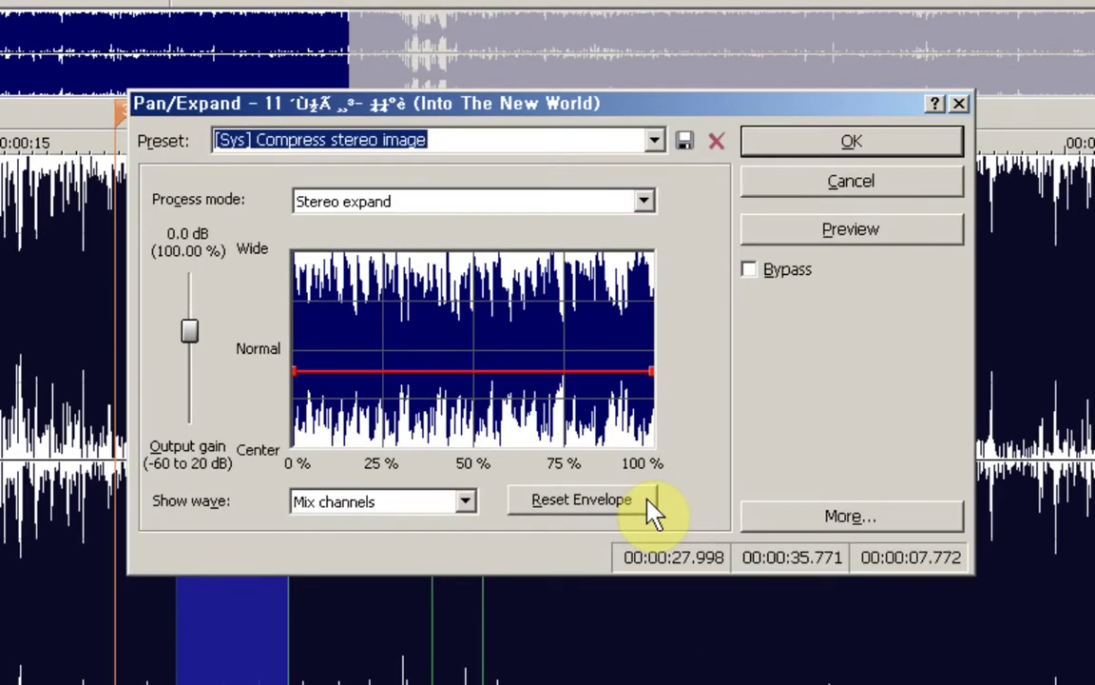
- Preview the "Expand stereo image" preset and the "Left to right (linear)" panning preset on the region
key("Down")
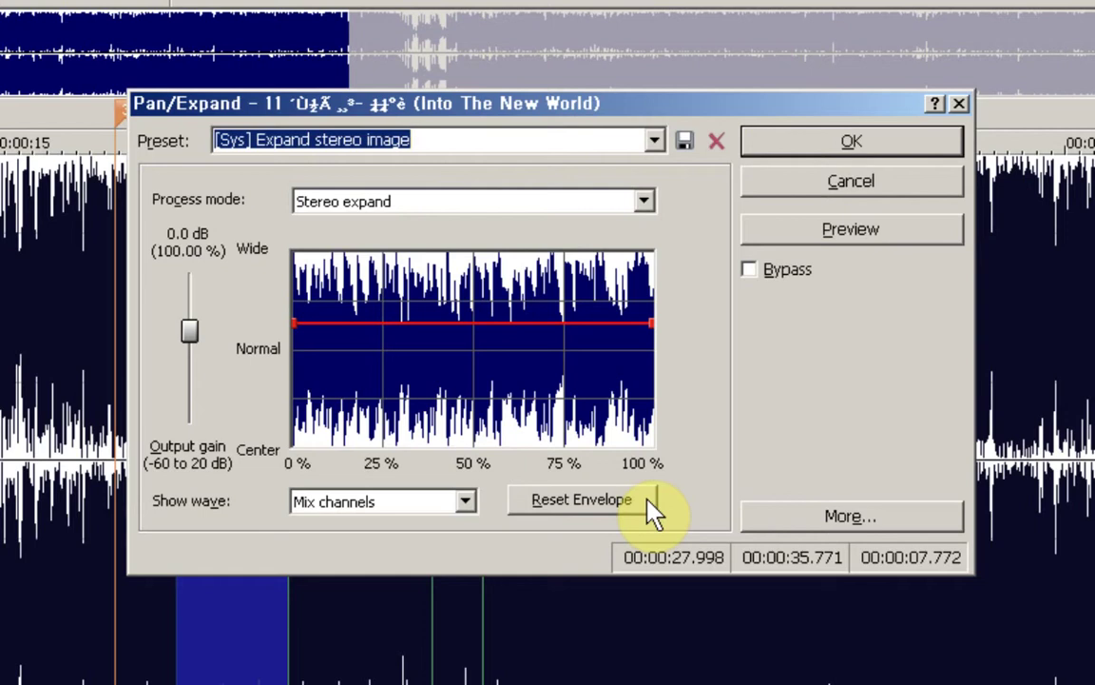
key("alt+p")
key("Down")
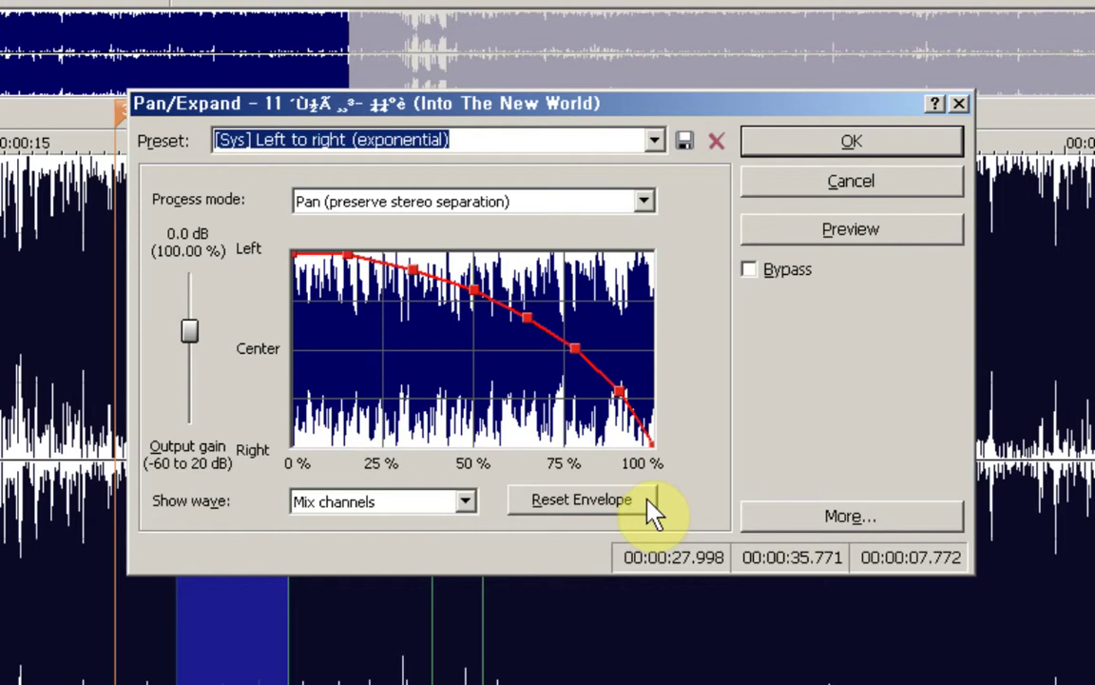
key("Down")
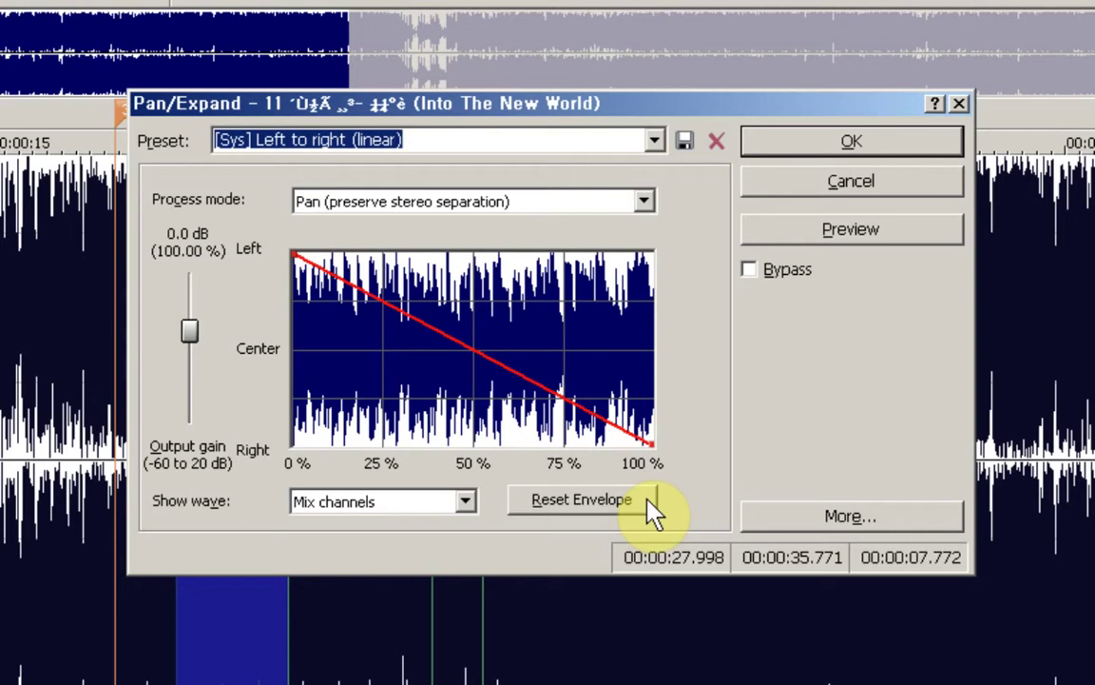
key("alt+p")
- Load the "Right to left (exponential)" panning preset and preview it on the region
key("Down")
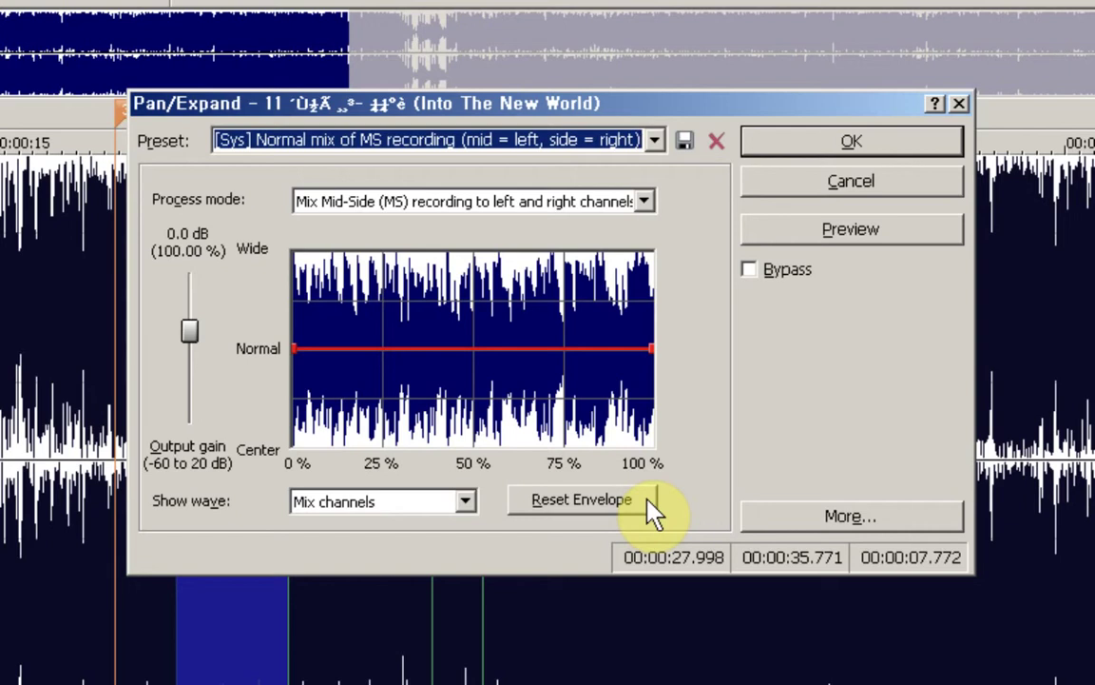
key("Down")
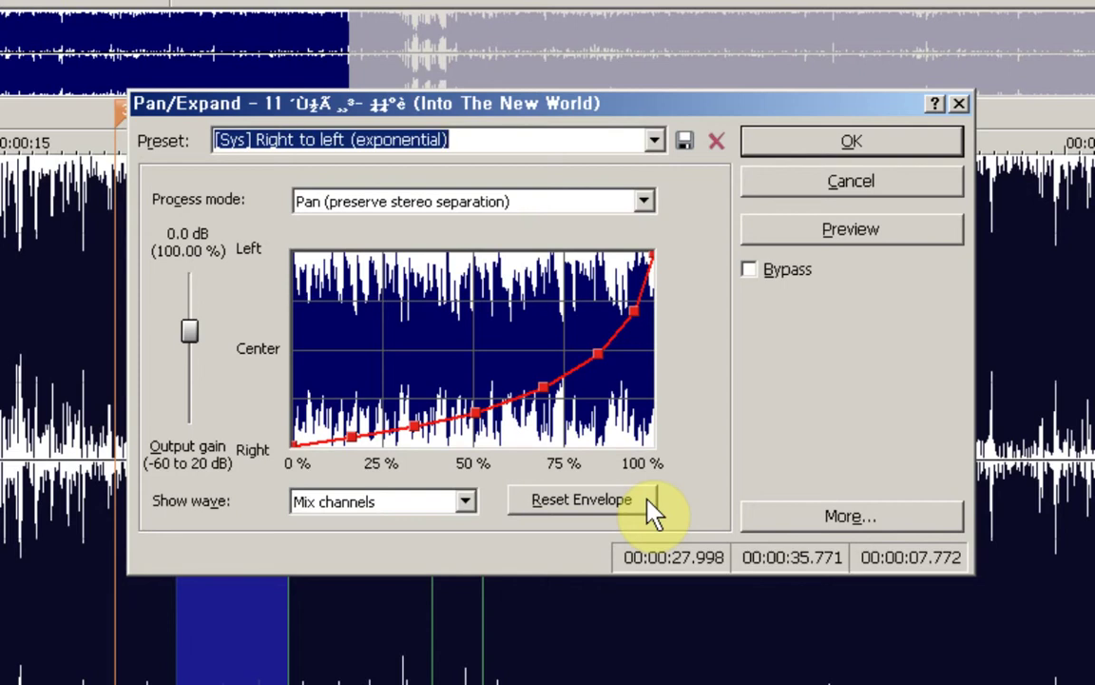
key("alt+p")
- Apply the "Right to left (linear)" panning preset to the selected region and play the processed audio
key("Down")
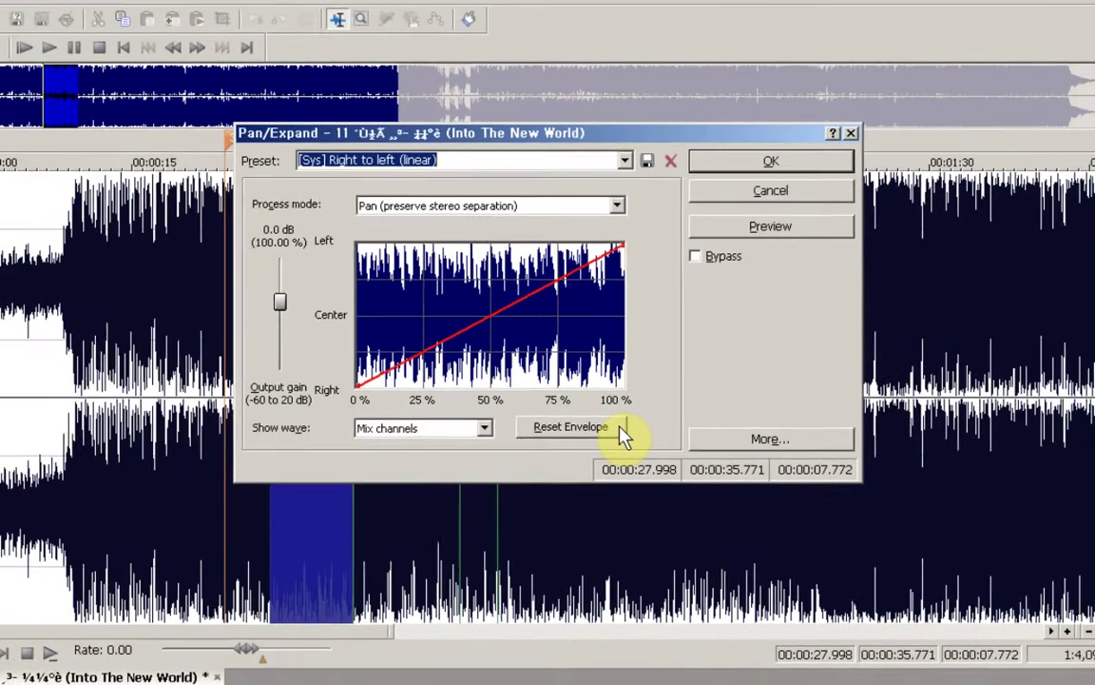
key("Return")
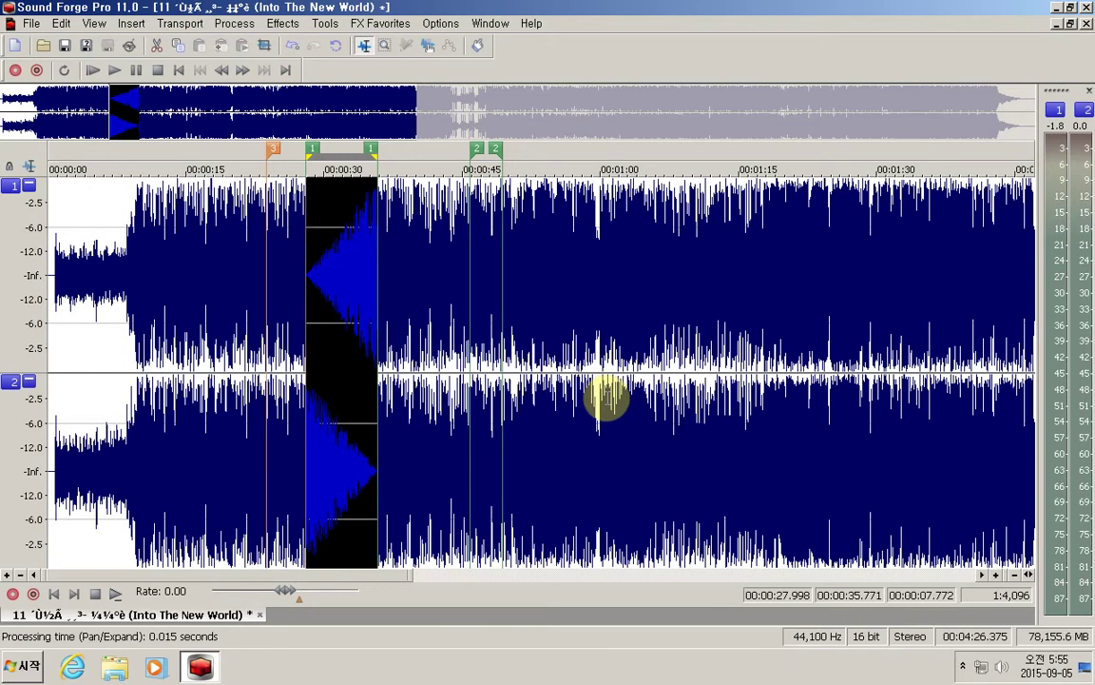
key("space")
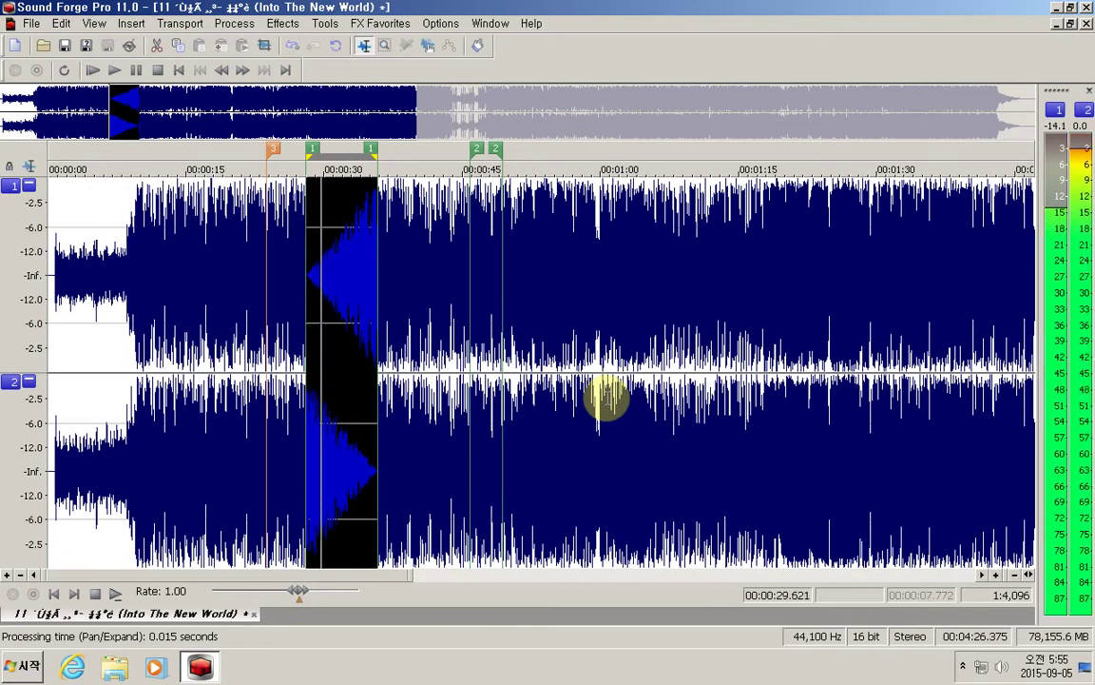